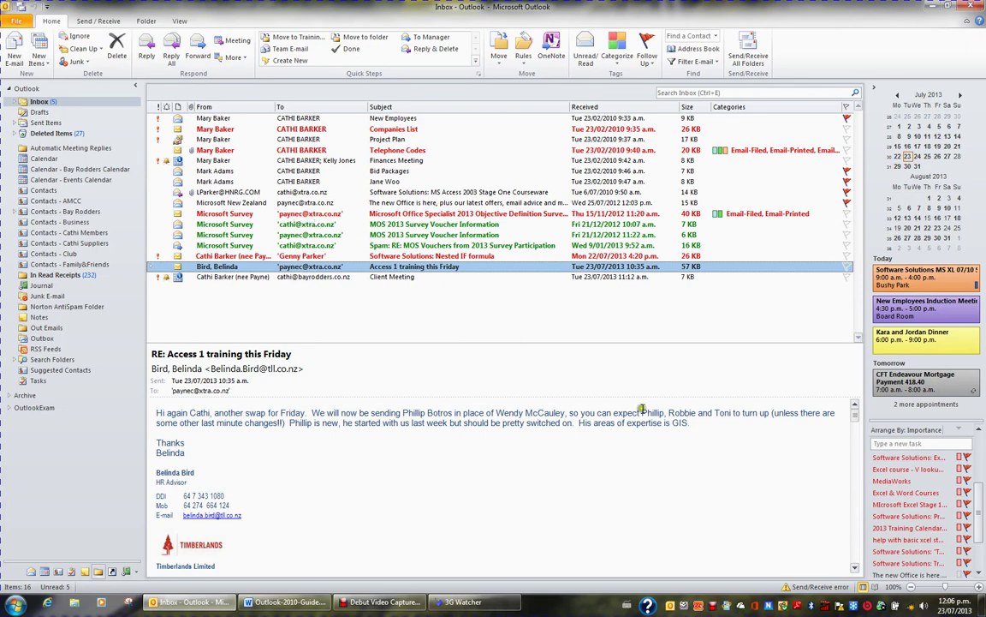
Add a conditional formatting rule named "Important Tasks" to the view settings of the To-Do List
{"action": "mouse_move", "coordinate": [905, 487]}
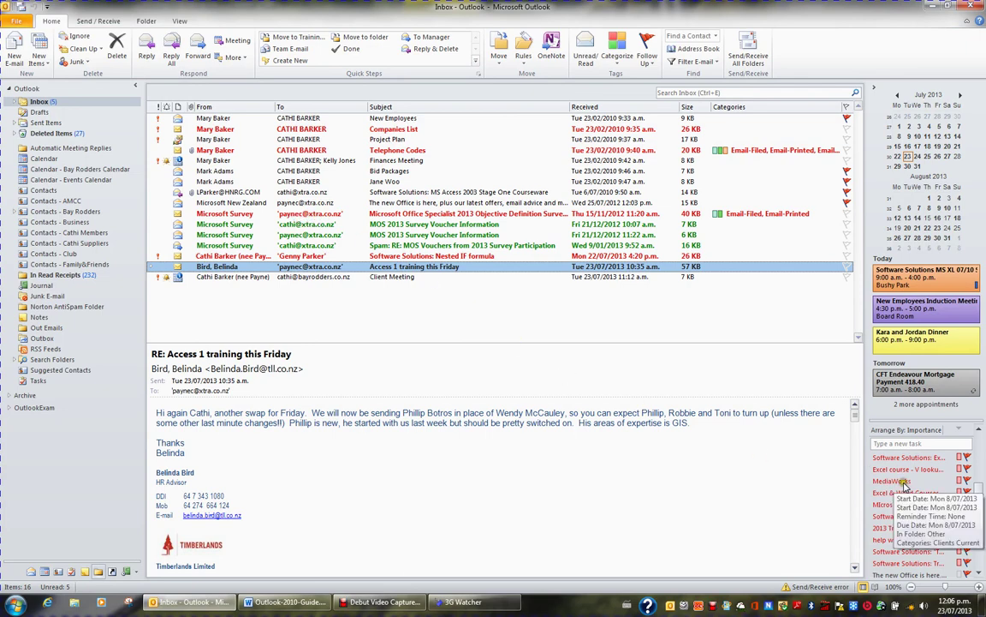
{"action": "left_click", "coordinate": [925, 432]}
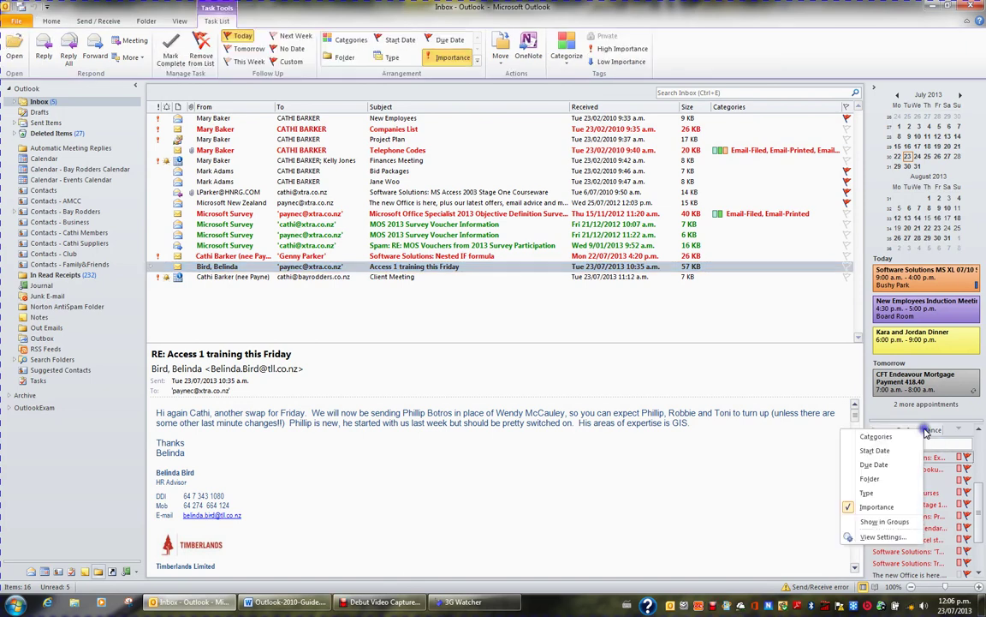
{"action": "left_click", "coordinate": [899, 536]}
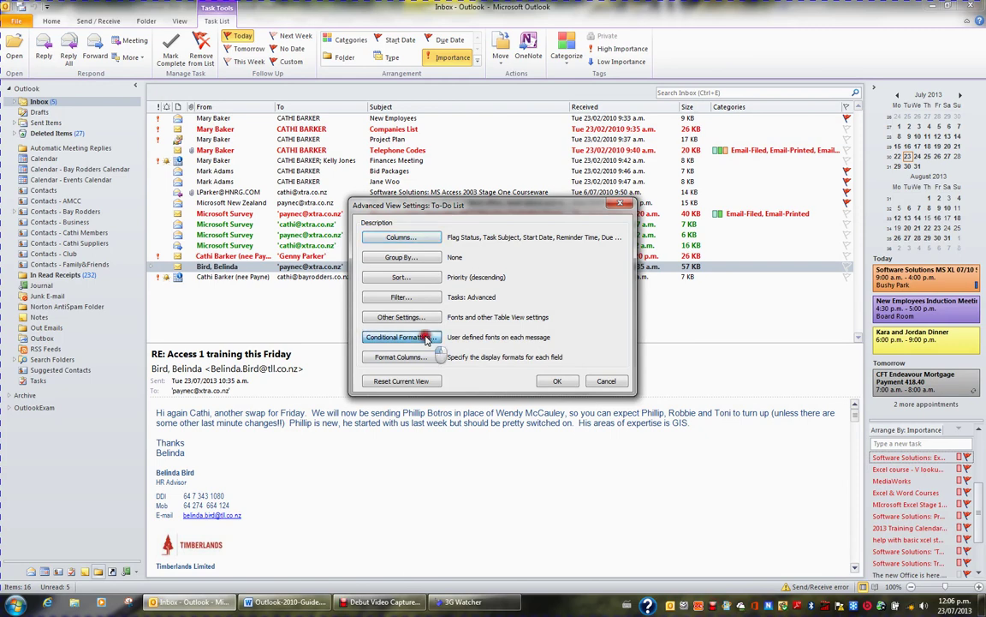
{"action": "left_click", "coordinate": [399, 336]}
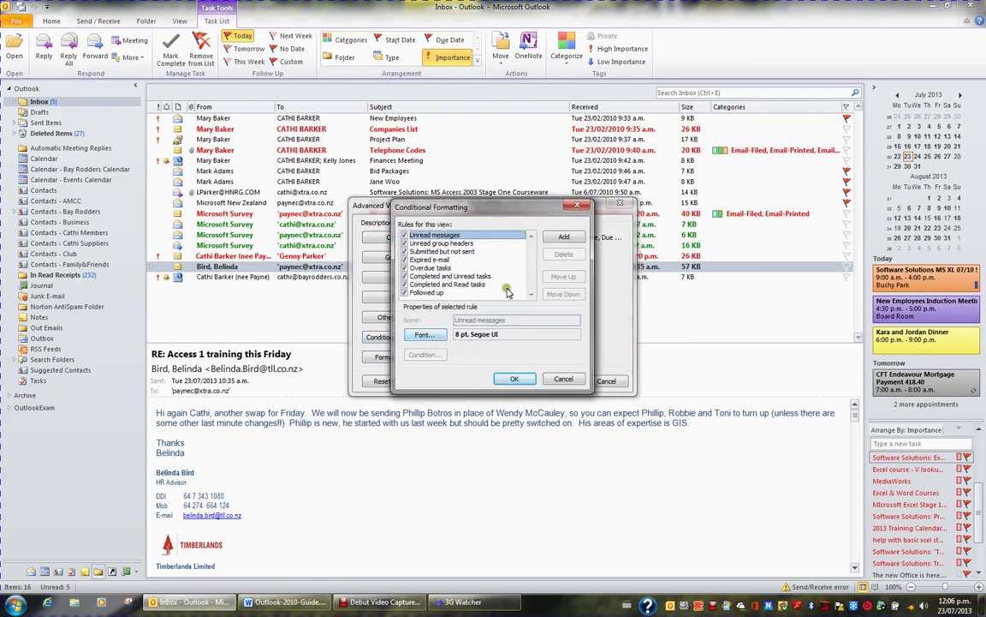
{"action": "left_click", "coordinate": [562, 239]}
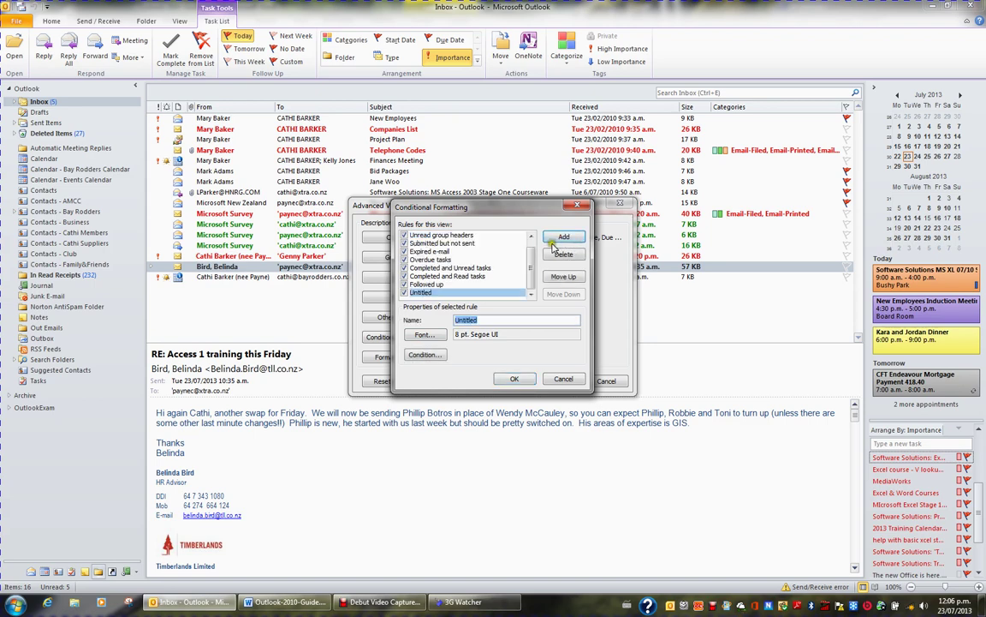
{"action": "type", "text": "Important Tasks"}
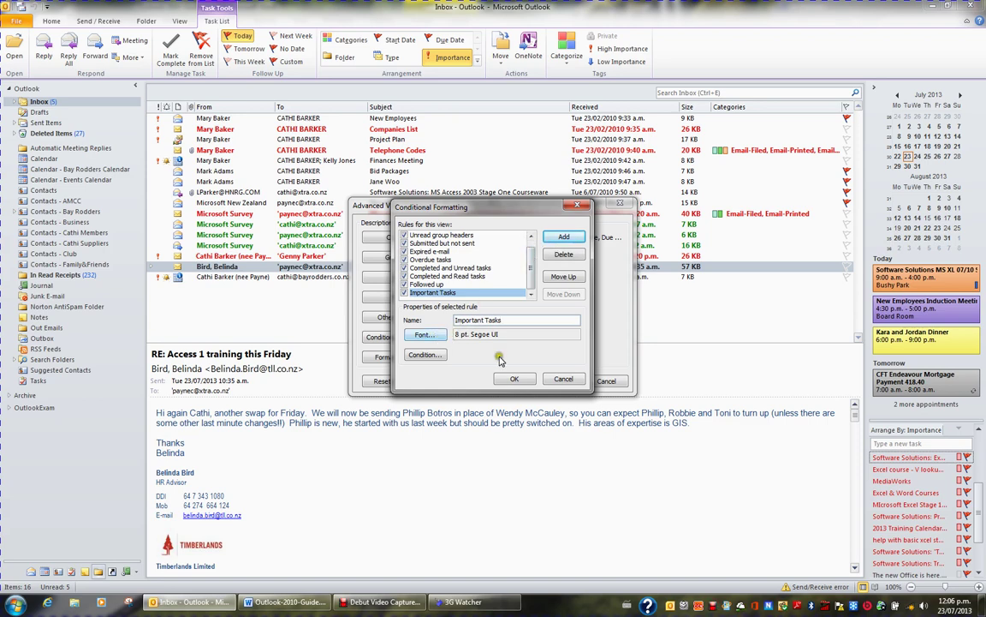
Set the Important Tasks rule's font to Segoe UI Bold, size 10, in red
{"action": "left_click", "coordinate": [433, 334]}
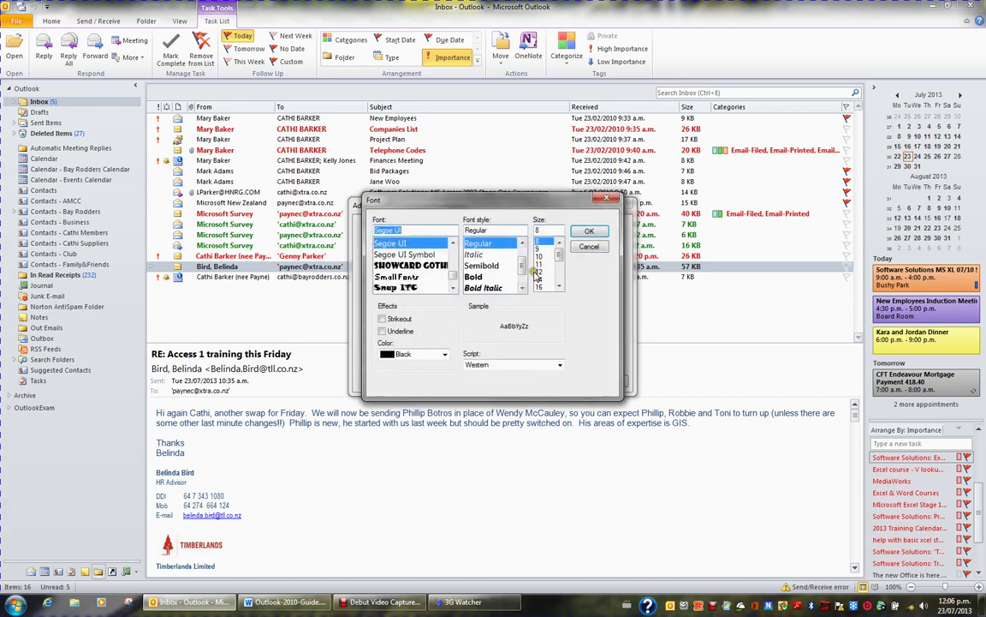
{"action": "left_click", "coordinate": [543, 258]}
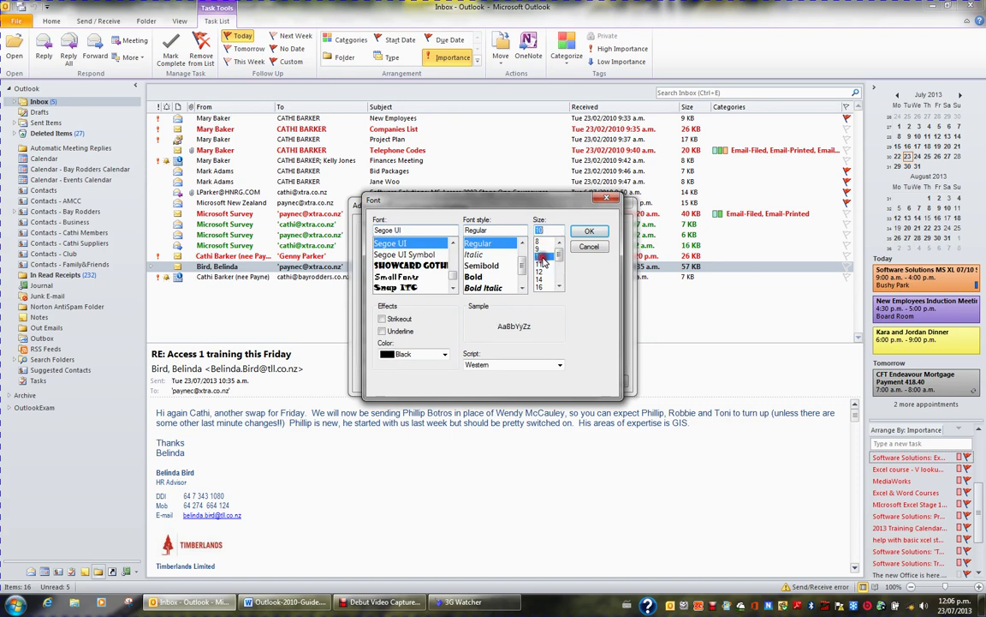
{"action": "left_click", "coordinate": [476, 277]}
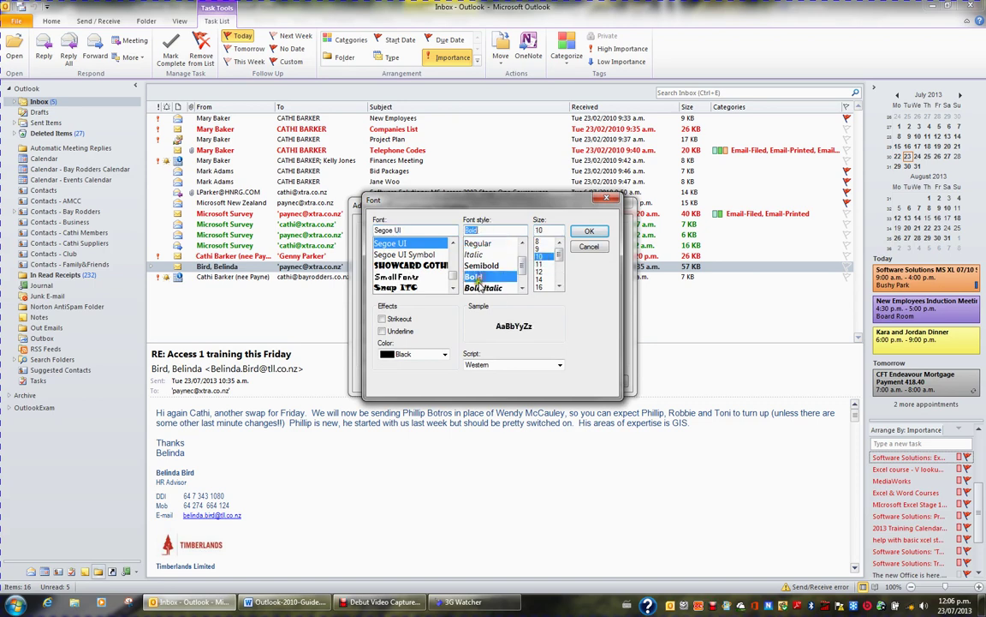
{"action": "left_click", "coordinate": [446, 353]}
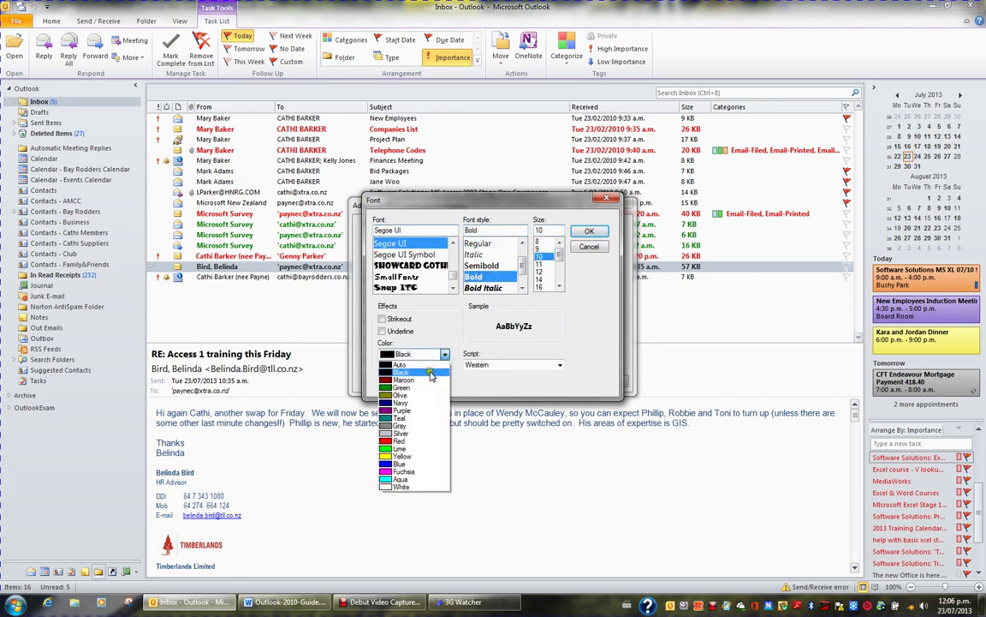
{"action": "left_click", "coordinate": [405, 441]}
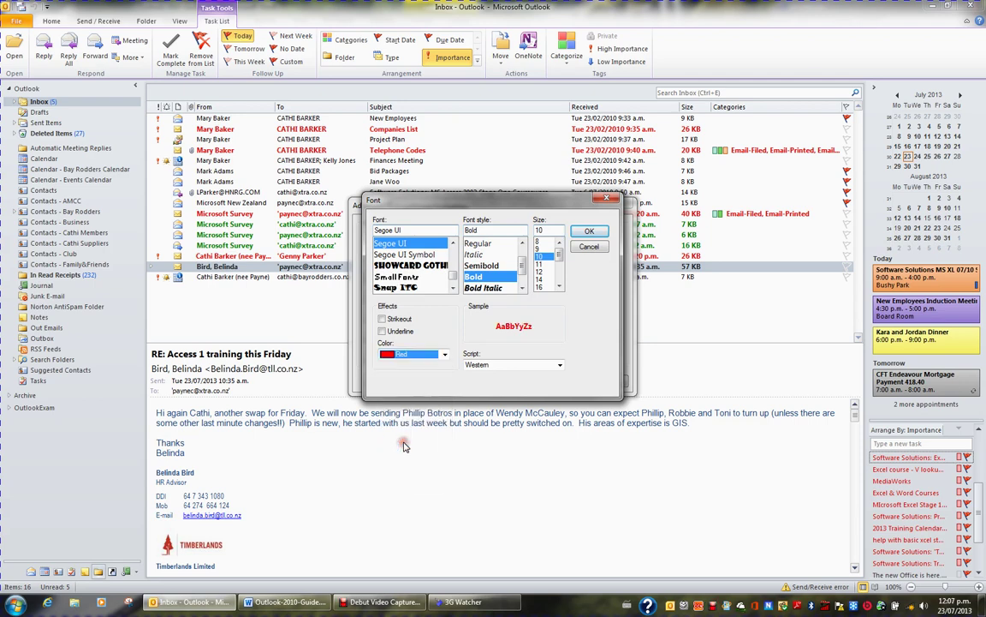
{"action": "left_click", "coordinate": [588, 232]}
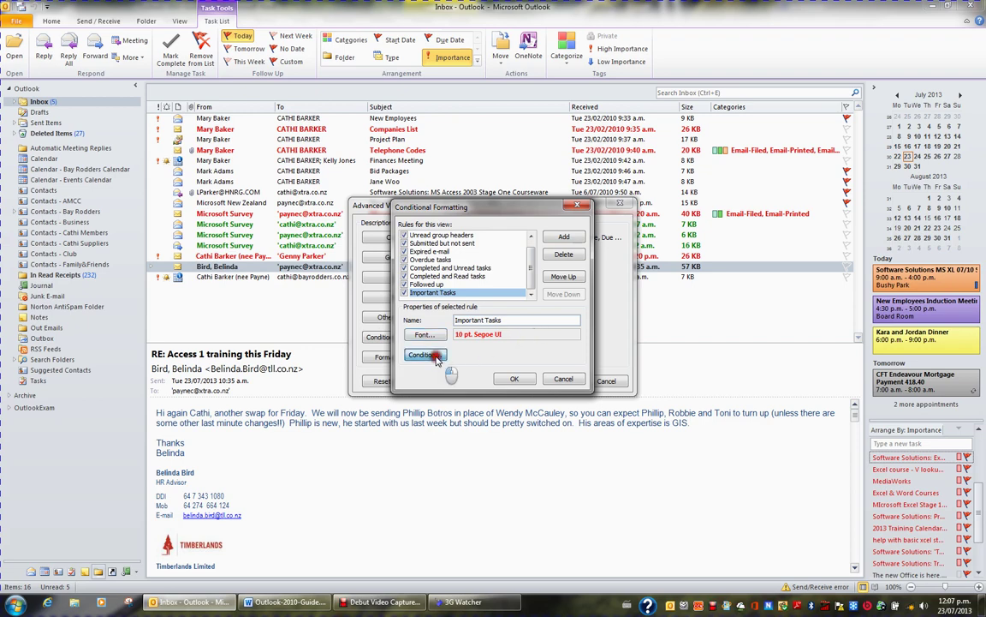
Give the Important Tasks rule the condition that the task field Priority equals High, and apply it to the To-Do List
{"action": "left_click", "coordinate": [431, 356]}
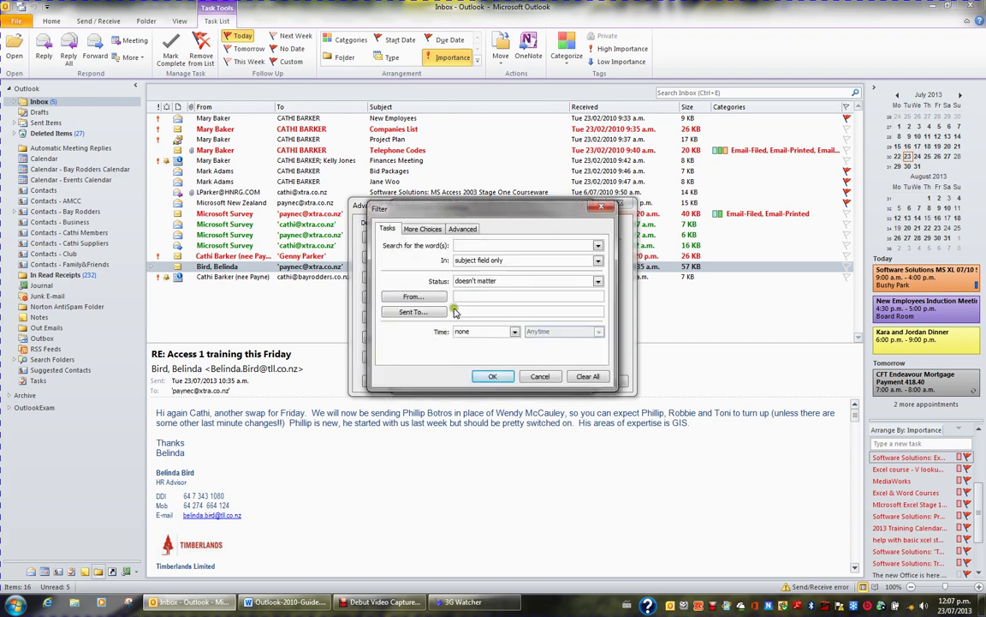
{"action": "left_click", "coordinate": [464, 228]}
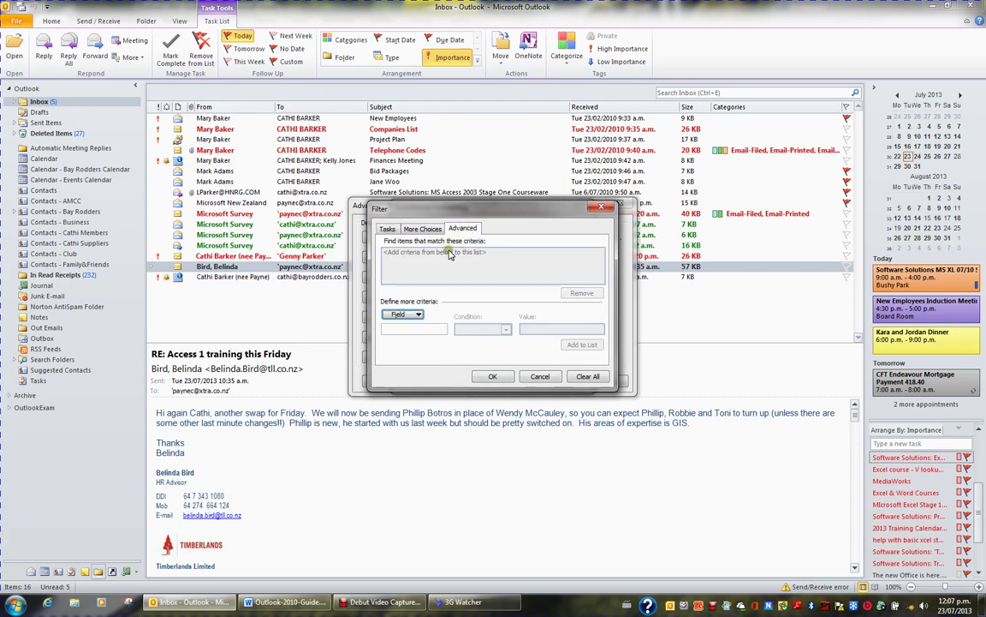
{"action": "left_click", "coordinate": [417, 316]}
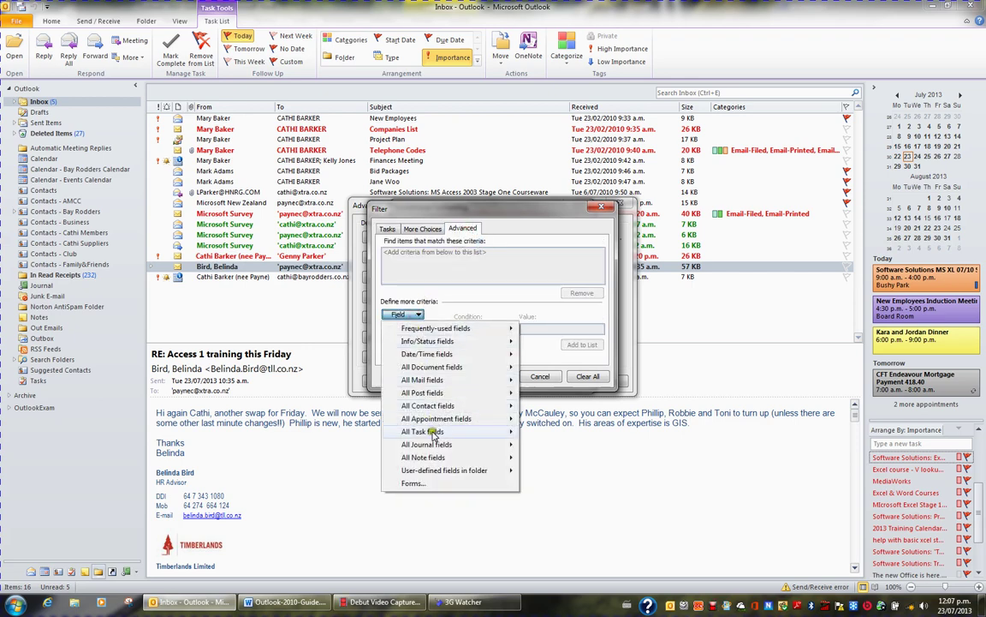
{"action": "mouse_move", "coordinate": [435, 434]}
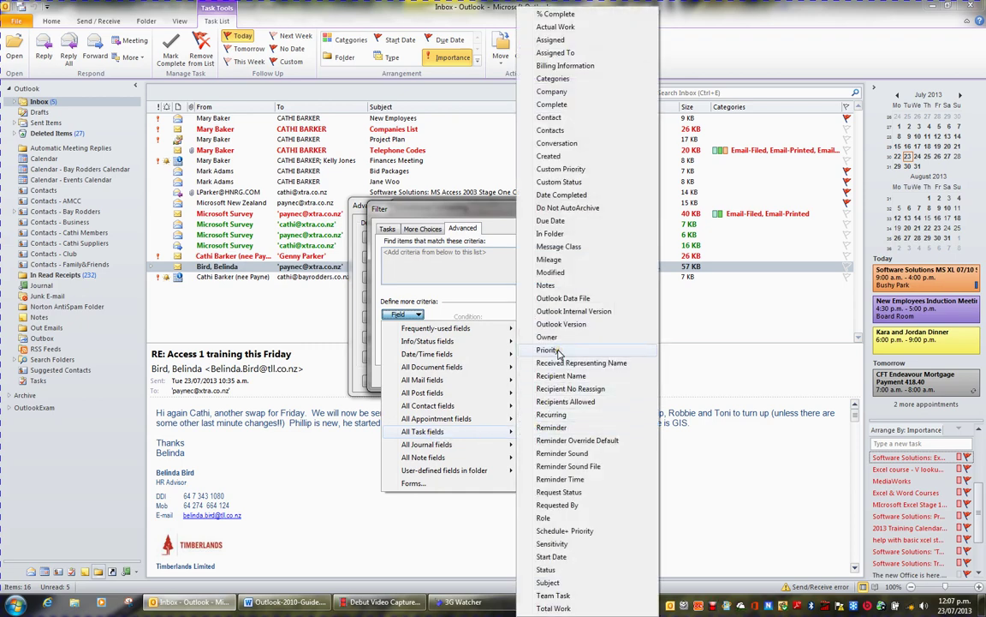
{"action": "left_click", "coordinate": [548, 350]}
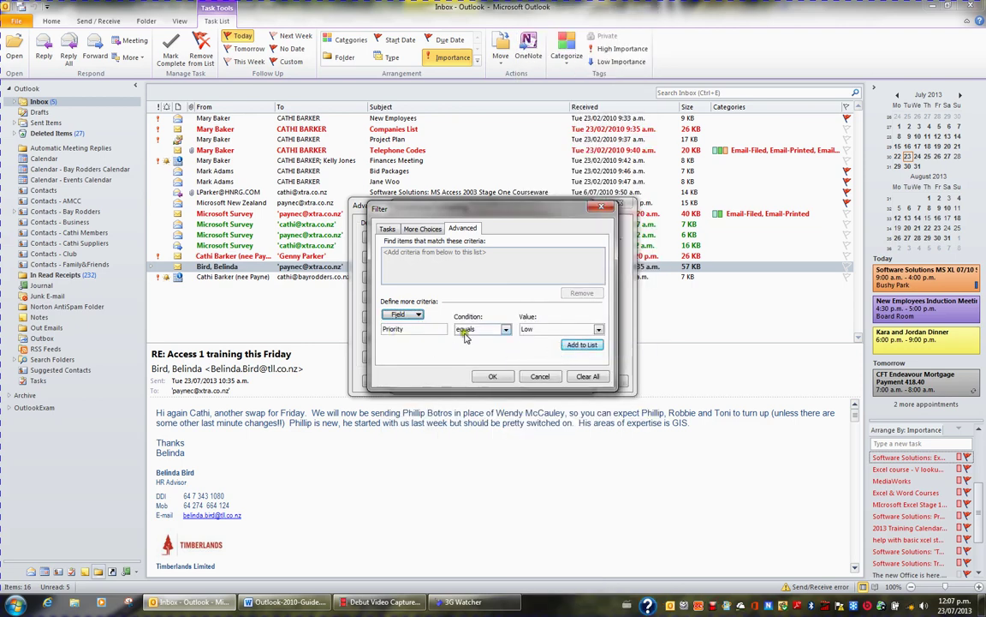
{"action": "left_click", "coordinate": [600, 330]}
{"action": "left_click", "coordinate": [567, 356]}
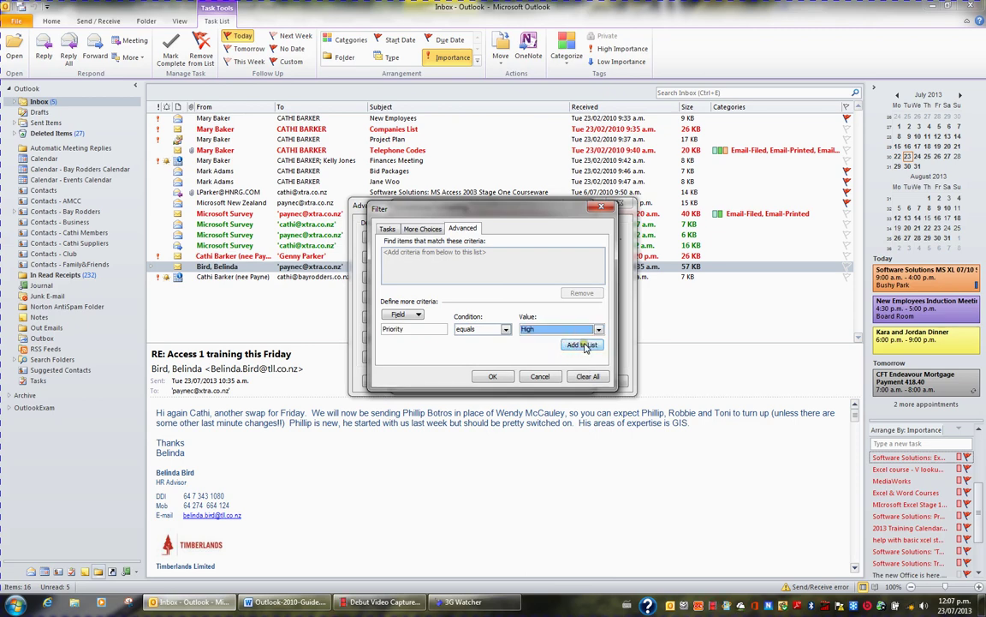
{"action": "left_click", "coordinate": [578, 346]}
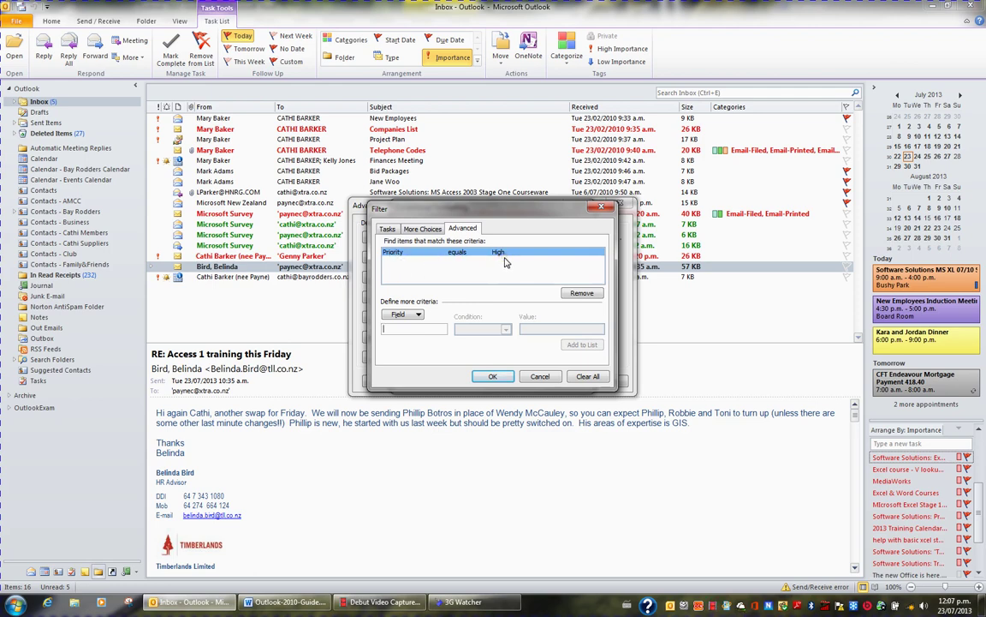
{"action": "left_click", "coordinate": [507, 377]}
{"action": "left_click", "coordinate": [514, 378]}
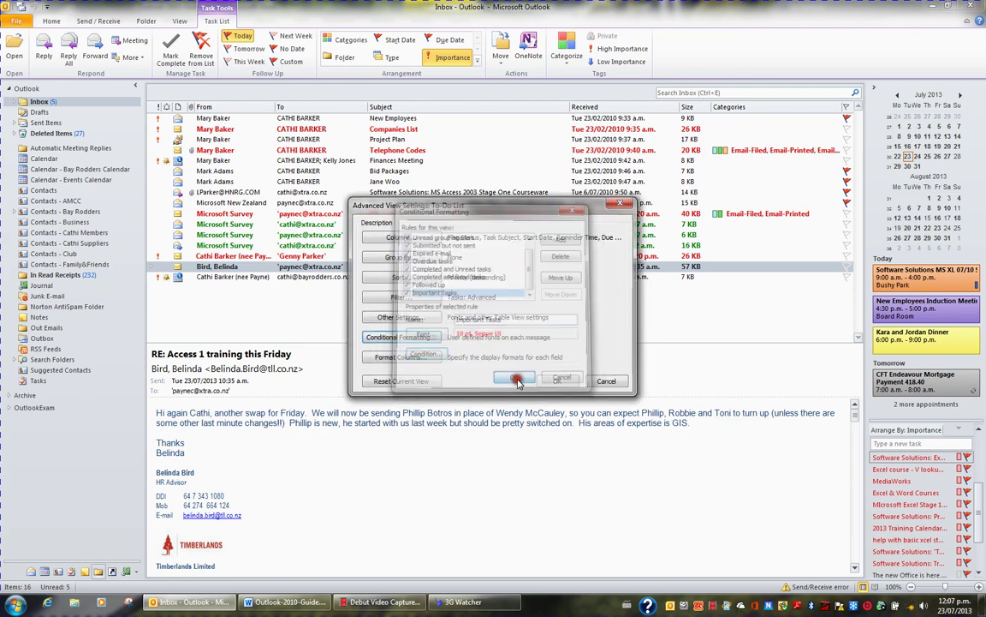
{"action": "left_click", "coordinate": [558, 381]}
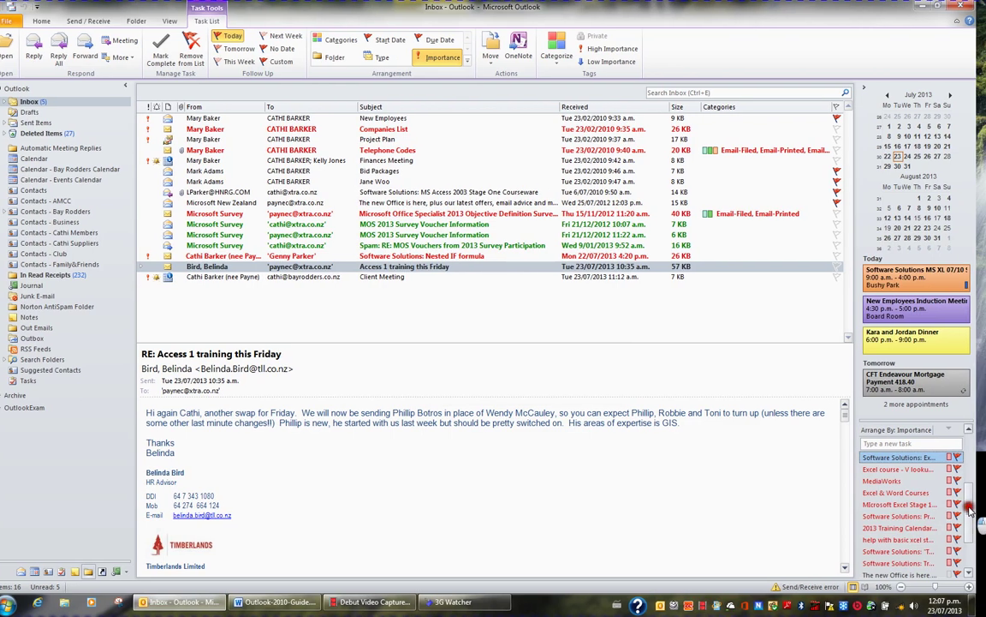
{"action": "left_click_drag", "start_coordinate": [970, 509], "coordinate": [971, 462]}
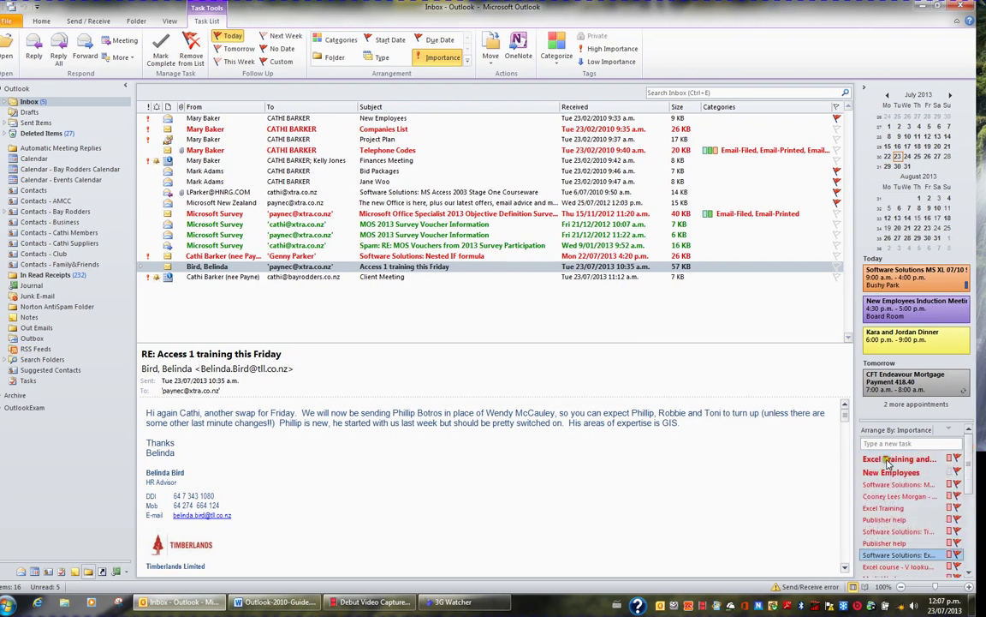
{"action": "mouse_move", "coordinate": [887, 465]}
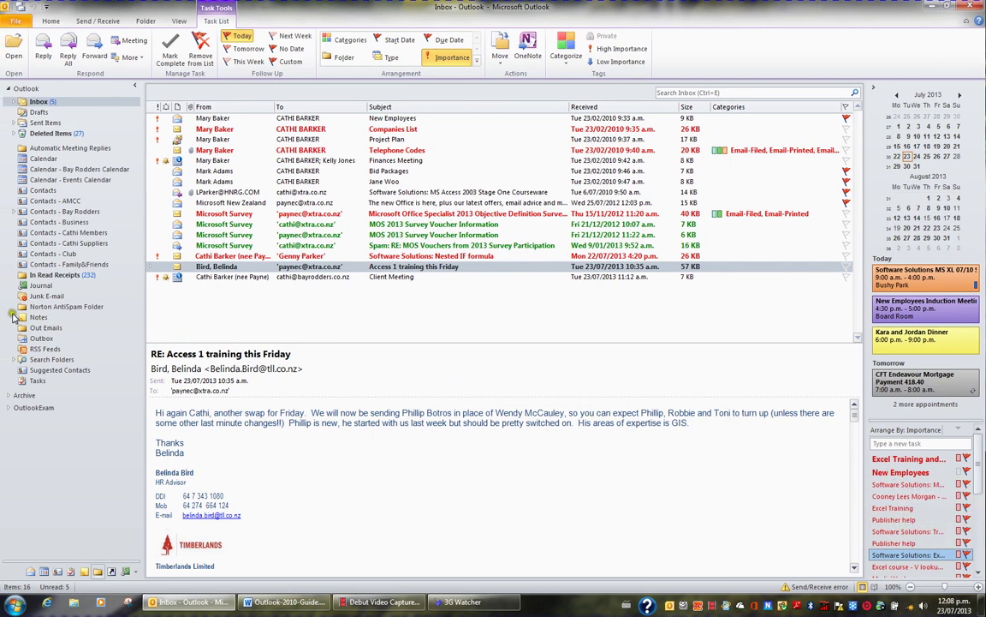
Schedule the Excel and project training task for Mighty River Power in the main calendar on Tuesday 30 July 2013, 2:00 to 5:00 p.m
{"action": "left_click", "coordinate": [44, 160]}
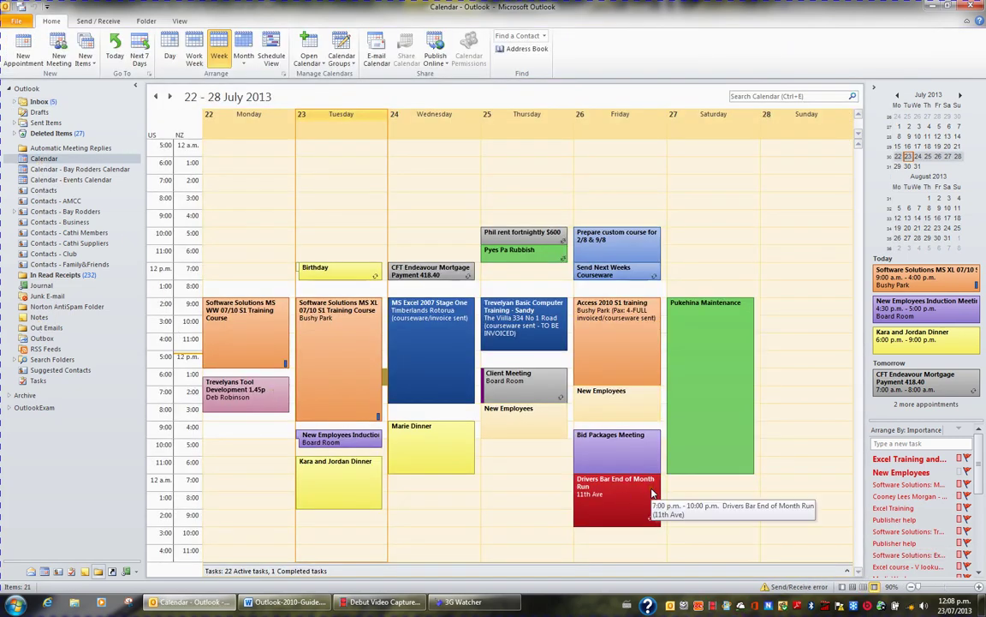
{"action": "left_click", "coordinate": [887, 168]}
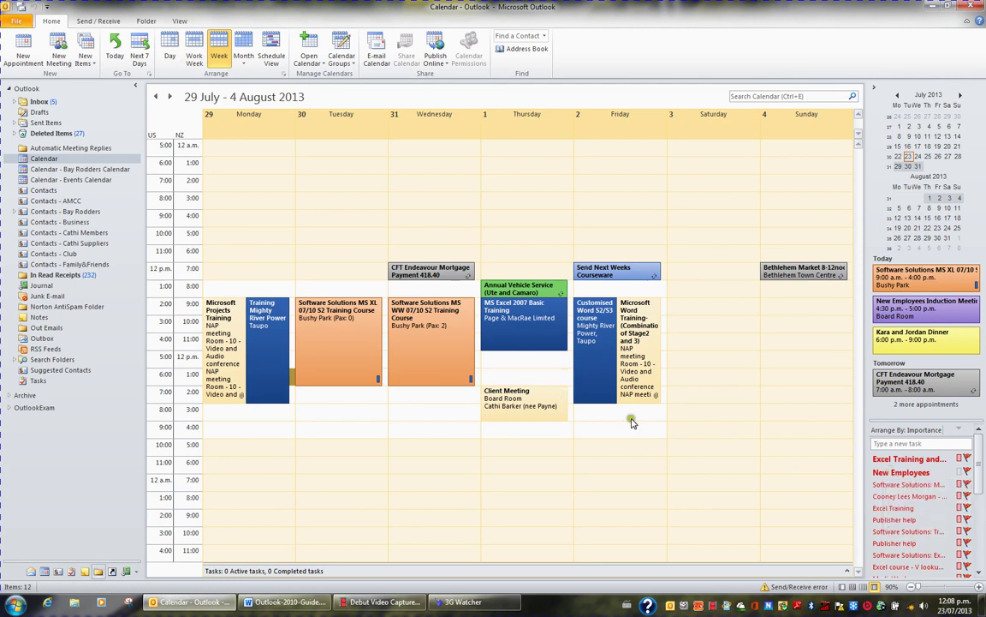
{"action": "left_click", "coordinate": [908, 460]}
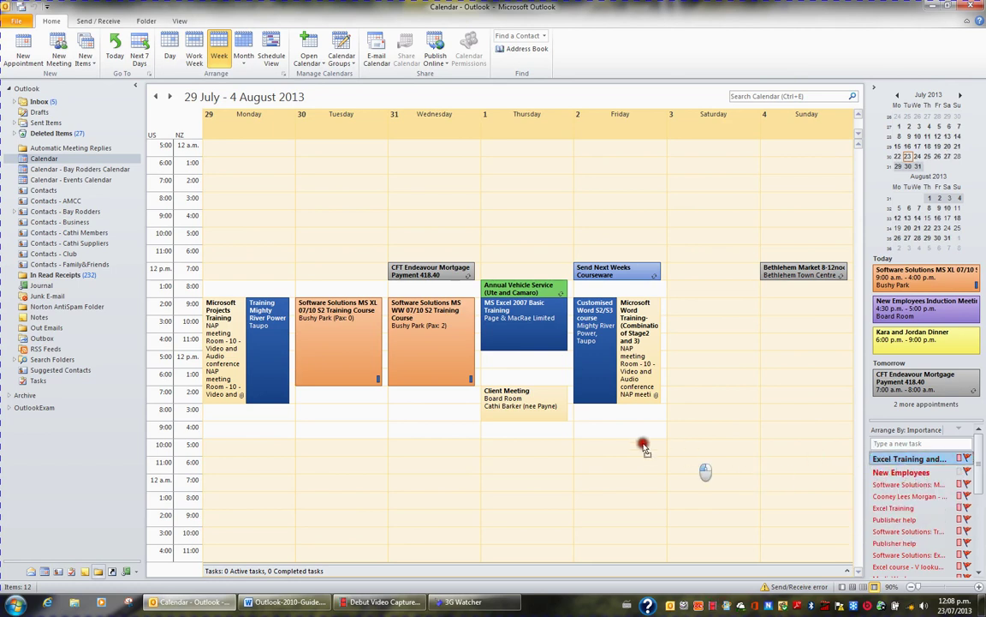
{"action": "left_click_drag", "start_coordinate": [359, 403], "coordinate": [359, 405]}
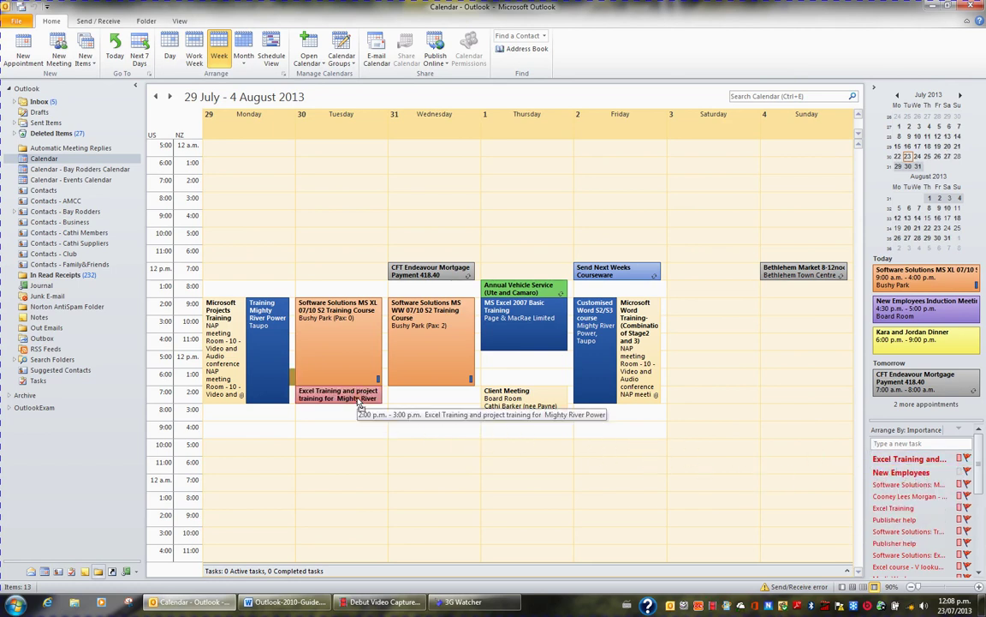
{"action": "left_click", "coordinate": [345, 402]}
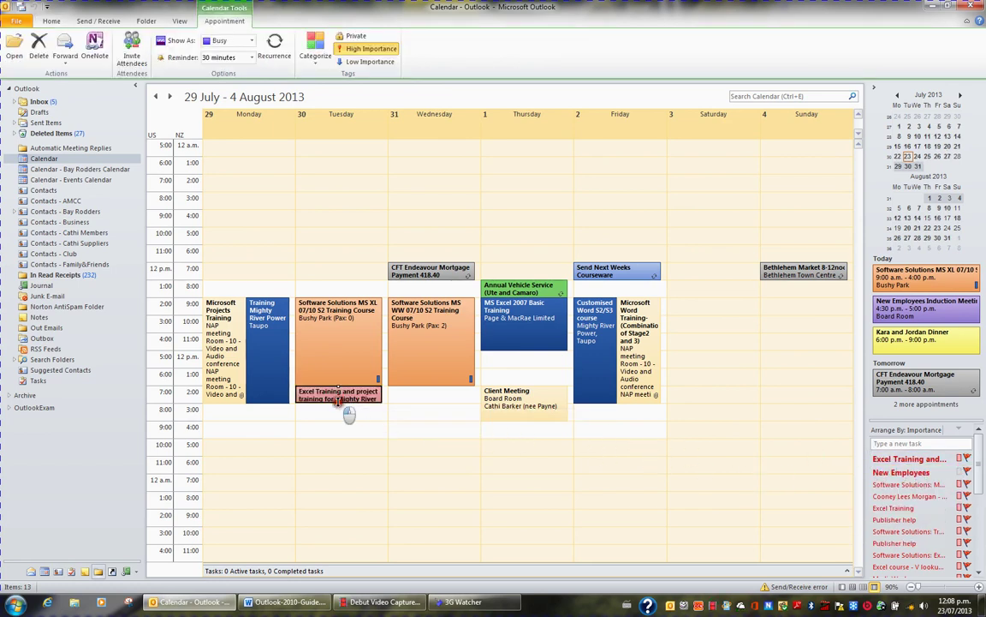
{"action": "left_click_drag", "start_coordinate": [344, 404], "coordinate": [339, 418]}
{"action": "left_click", "coordinate": [401, 430]}
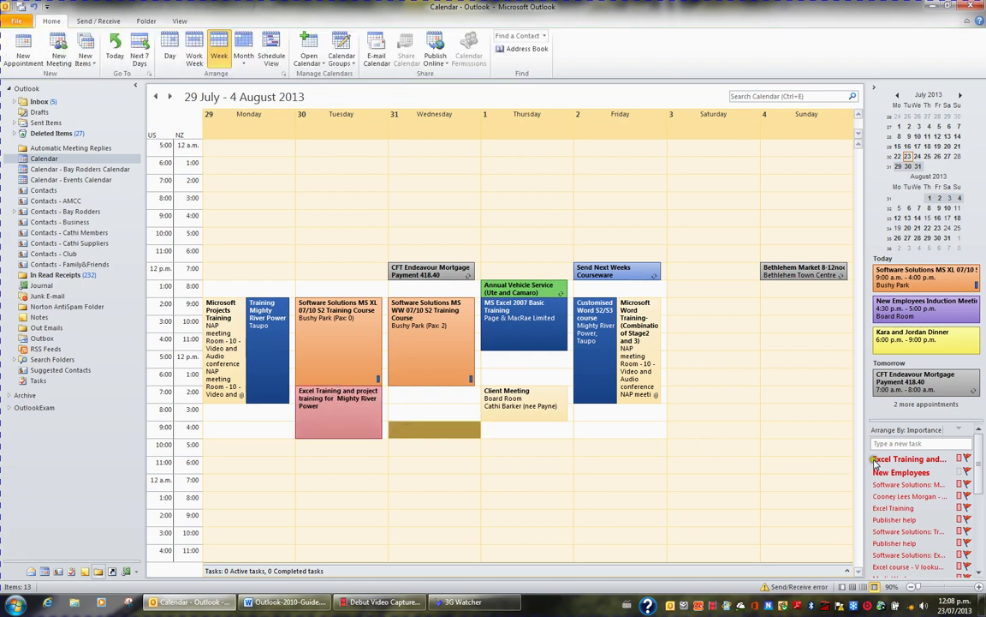
Schedule the Mighty River Power training task also on Wednesday 31 July, 2:00 to 5:00 p.m., and mark the task complete
{"action": "left_click_drag", "start_coordinate": [891, 462], "coordinate": [435, 435]}
{"action": "left_click", "coordinate": [433, 404]}
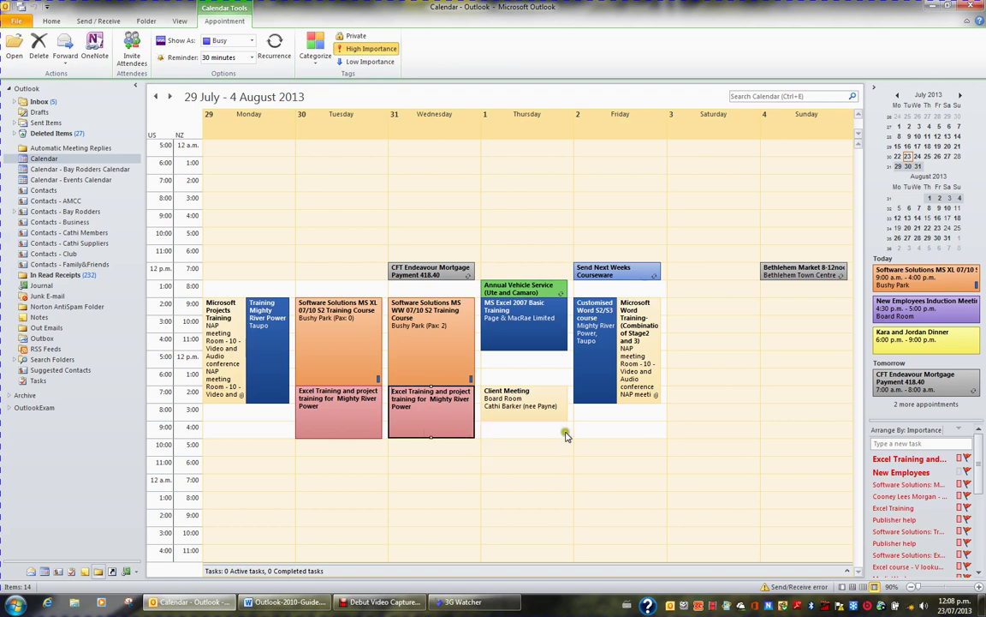
{"action": "right_click", "coordinate": [889, 471]}
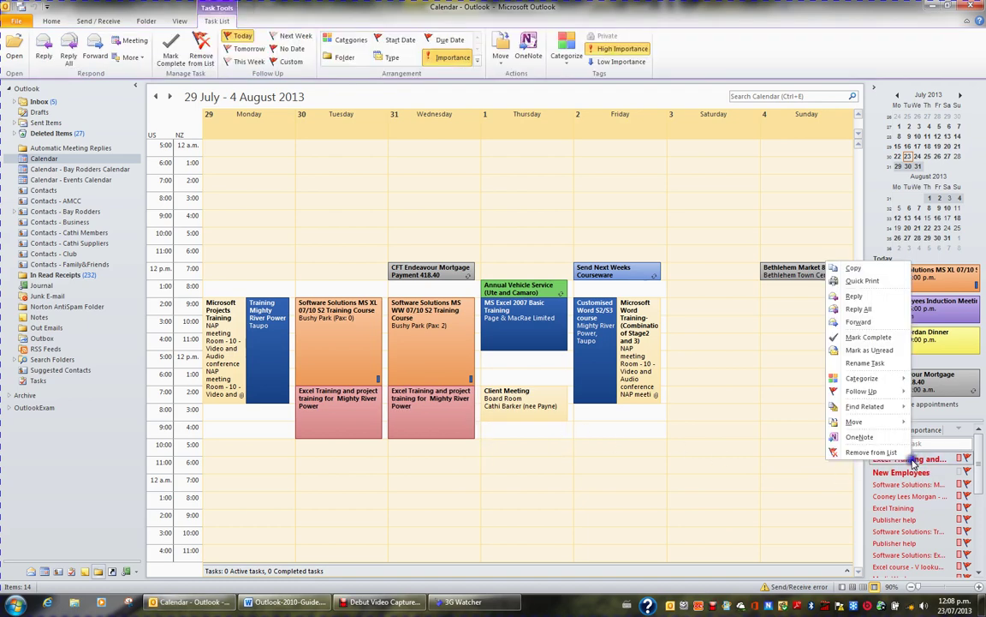
{"action": "left_click", "coordinate": [882, 341]}
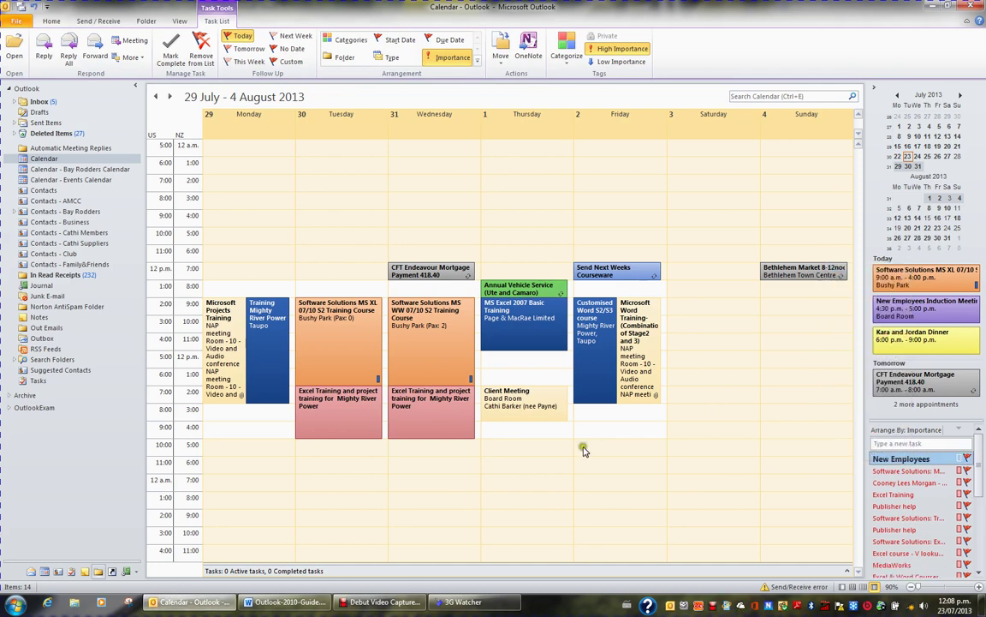
View the Tasks folder in the Detailed view and in the Active view
{"action": "left_click", "coordinate": [38, 382]}
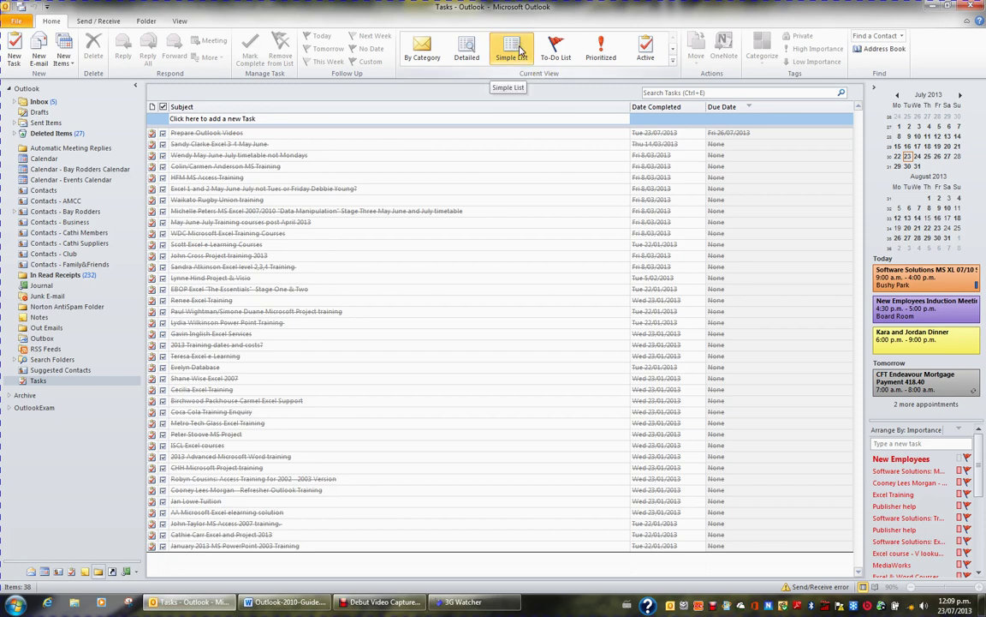
{"action": "left_click", "coordinate": [473, 51]}
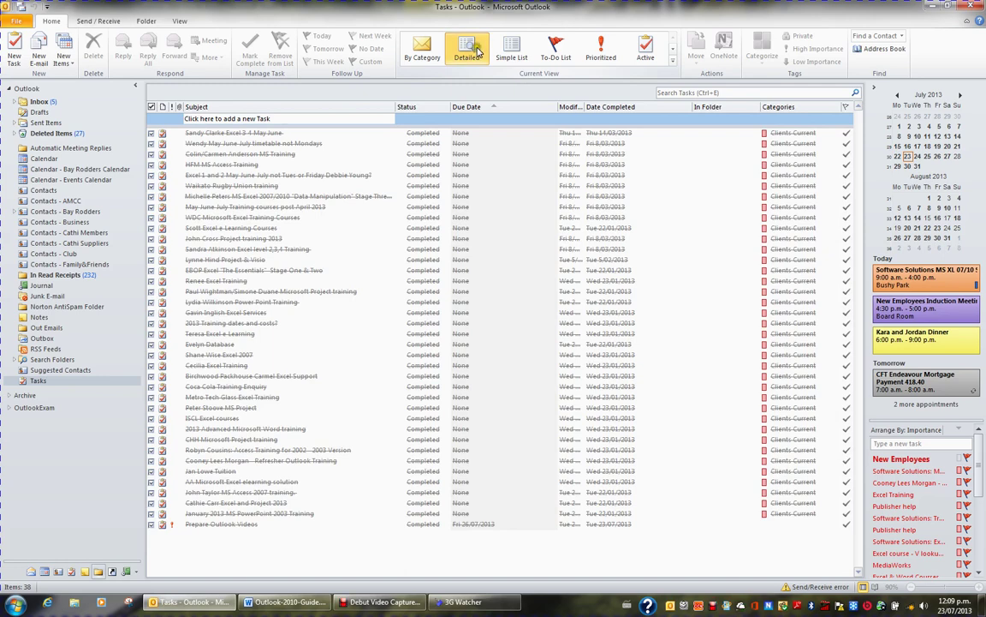
{"action": "left_click", "coordinate": [649, 55]}
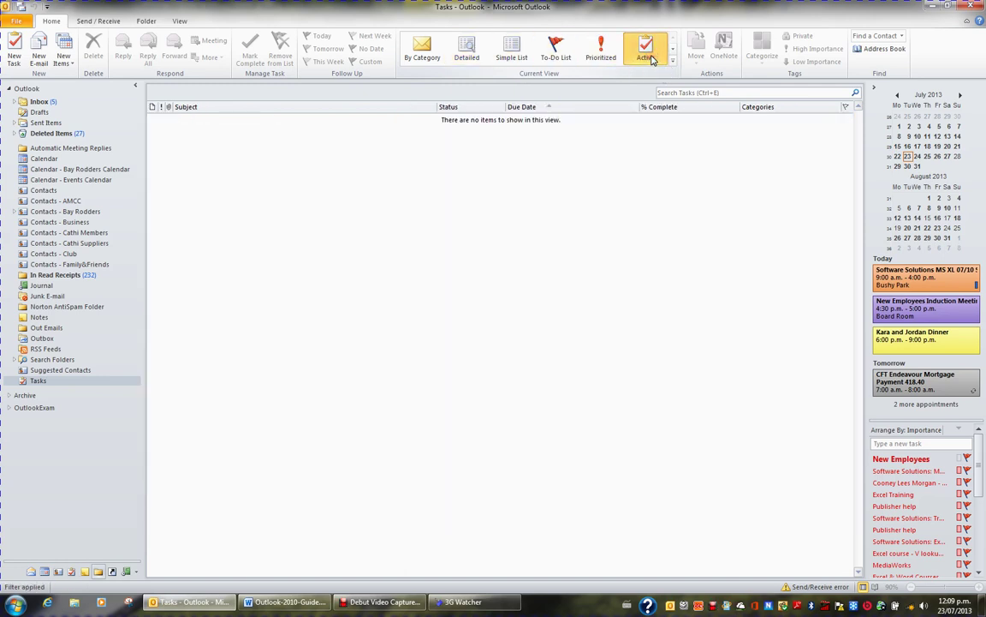
View the Tasks folder in the Prioritized view and in the Simple List view
{"action": "left_click", "coordinate": [604, 55]}
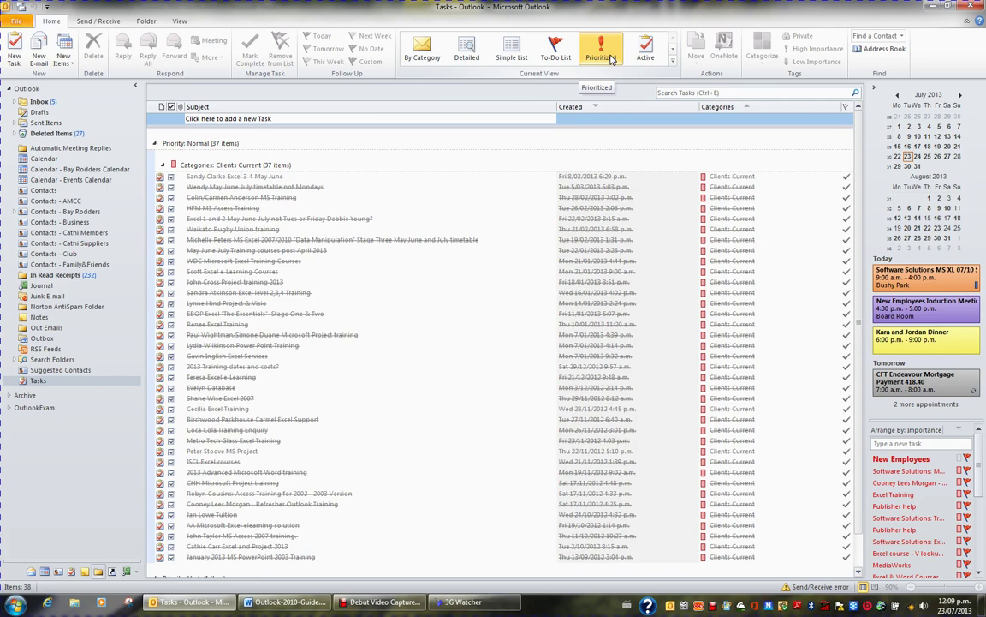
{"action": "left_click", "coordinate": [514, 53]}
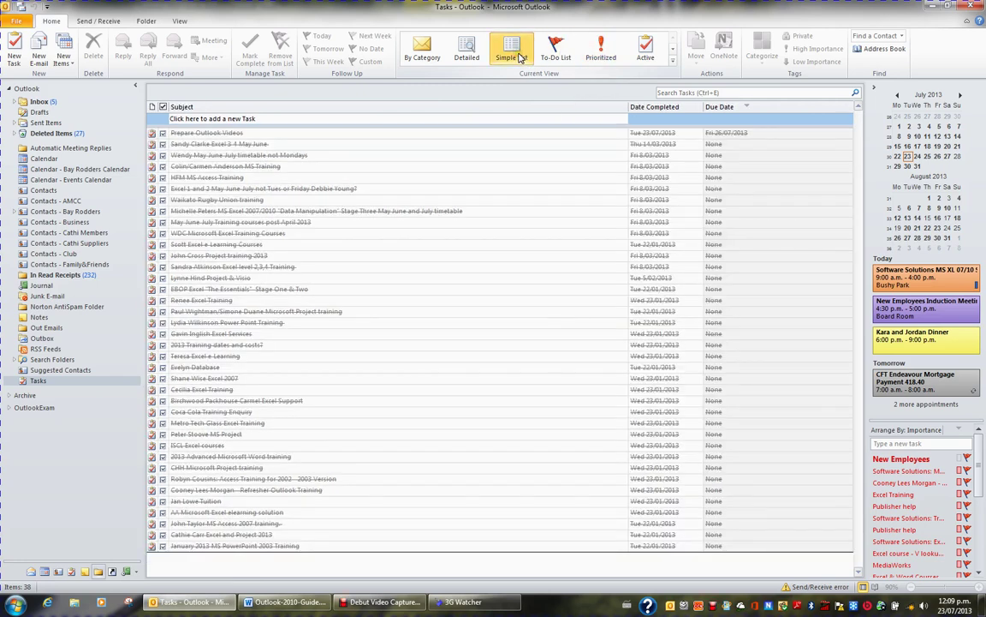
Sort the task list by Subject, by Date Completed, and finally by Due Date with the latest date first
{"action": "left_click", "coordinate": [410, 109]}
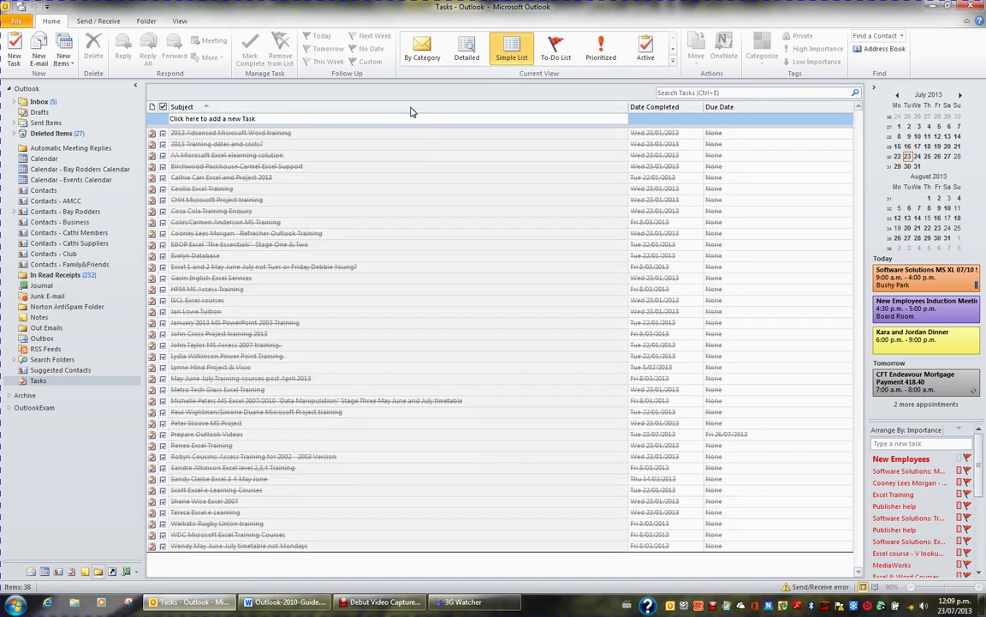
{"action": "left_click", "coordinate": [640, 108]}
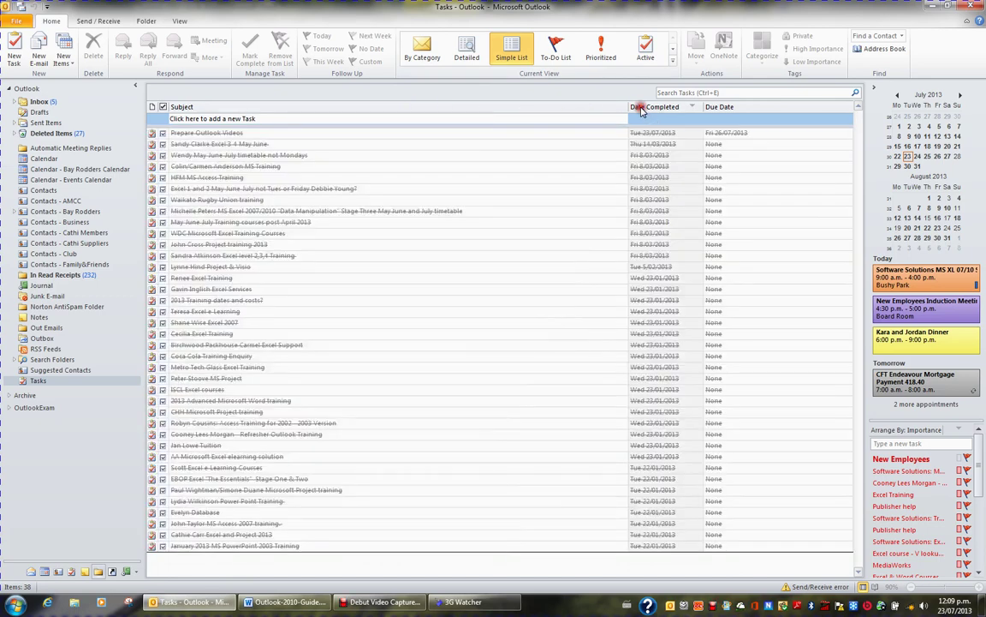
{"action": "left_click", "coordinate": [732, 108]}
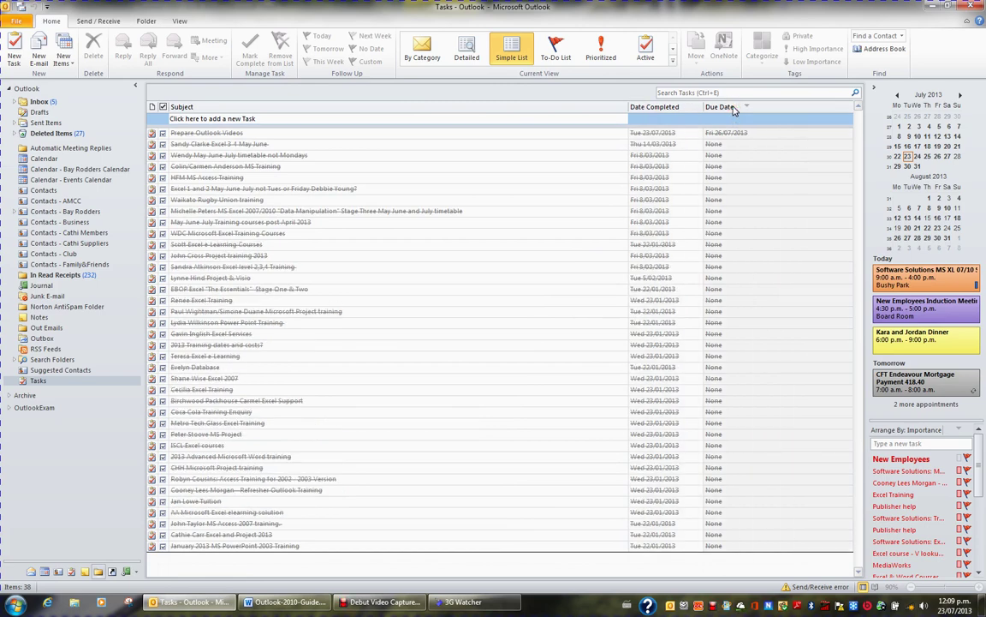
{"action": "left_click", "coordinate": [733, 108]}
{"action": "left_click", "coordinate": [732, 108]}
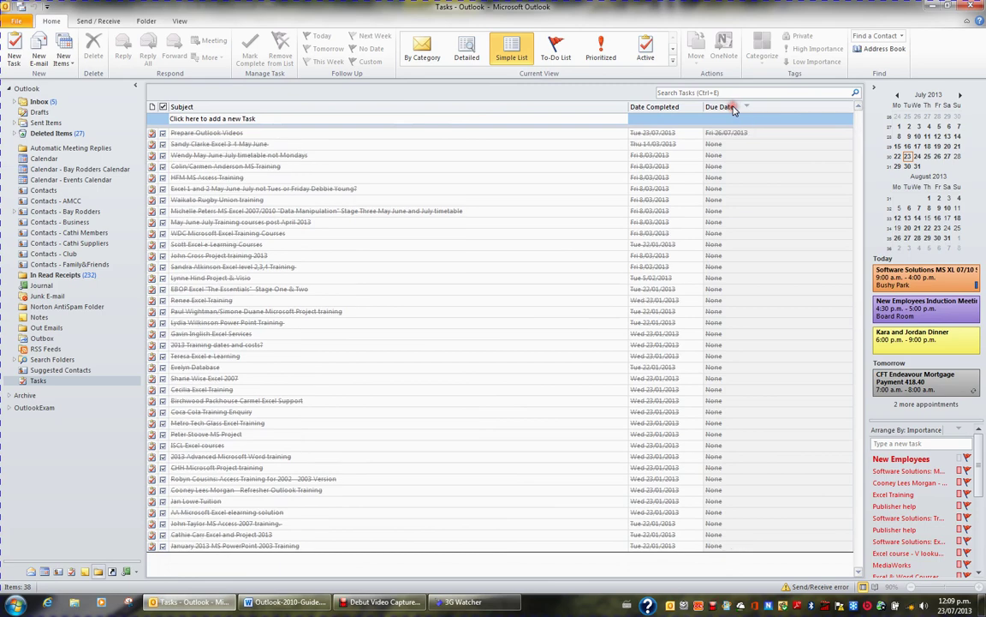